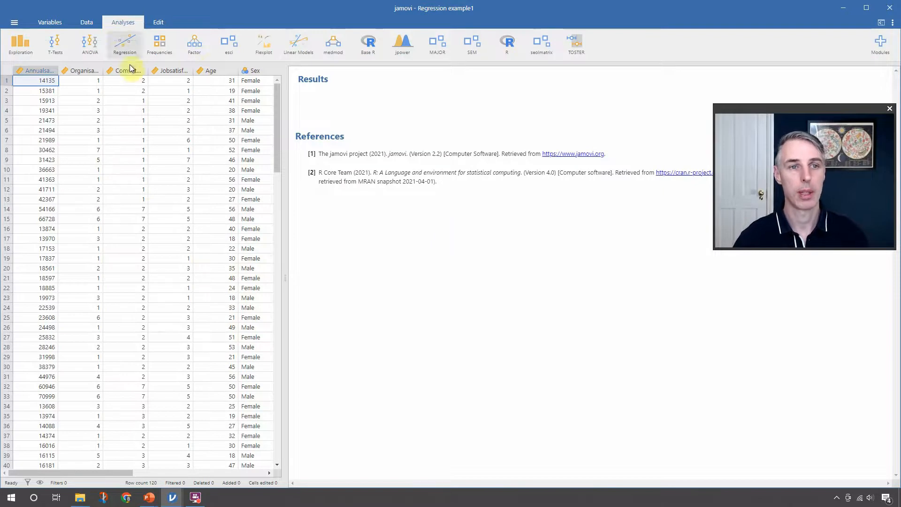
- Start a Linear Regression analysis with Commitment as the dependent variable
{"action": "left_click", "coordinate": [124, 47]}
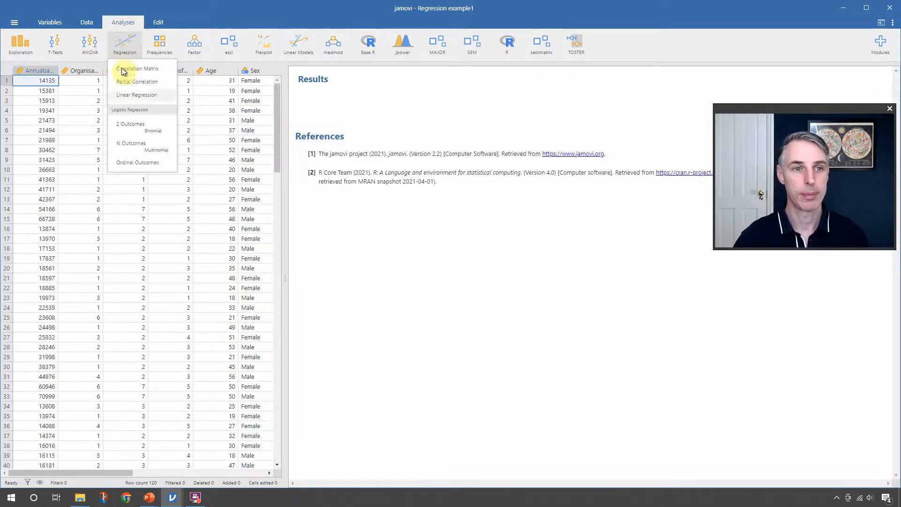
{"action": "left_click", "coordinate": [125, 95]}
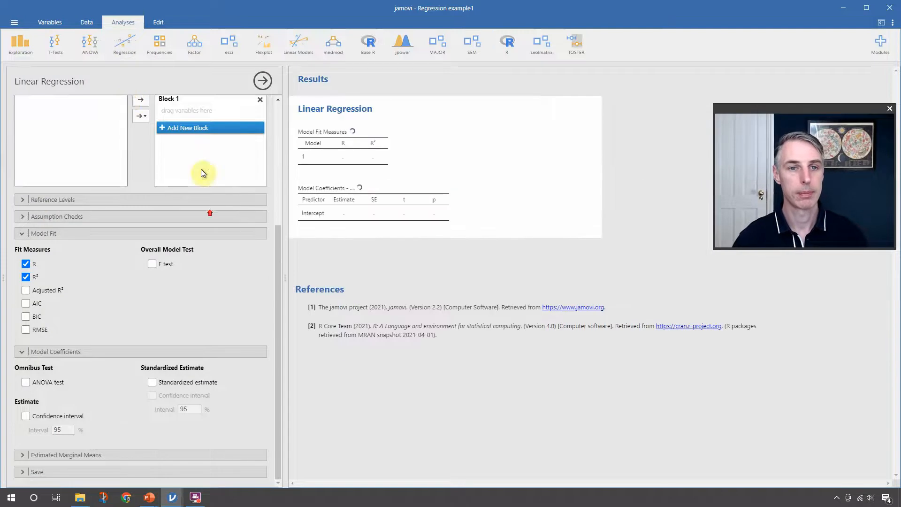
{"action": "scroll", "coordinate": [202, 173], "scroll_direction": "up", "scroll_amount": 4}
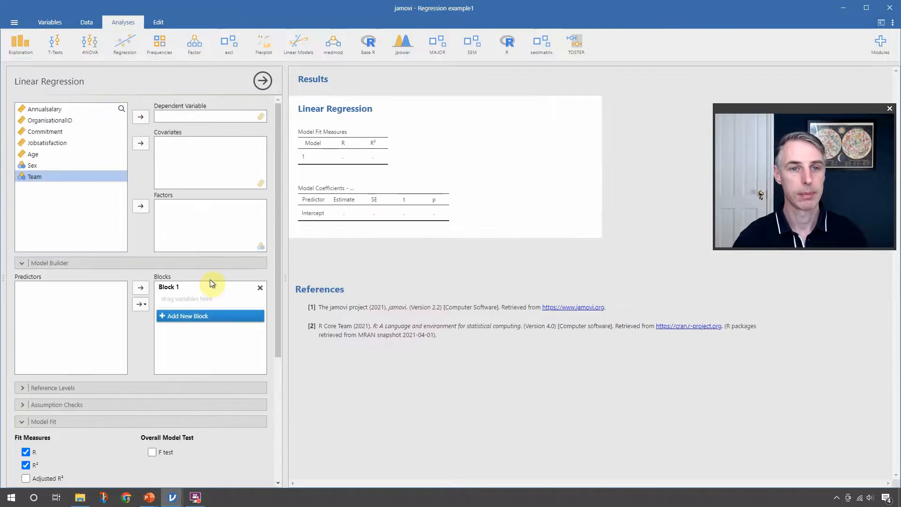
{"action": "left_click", "coordinate": [45, 132]}
{"action": "left_click", "coordinate": [141, 117]}
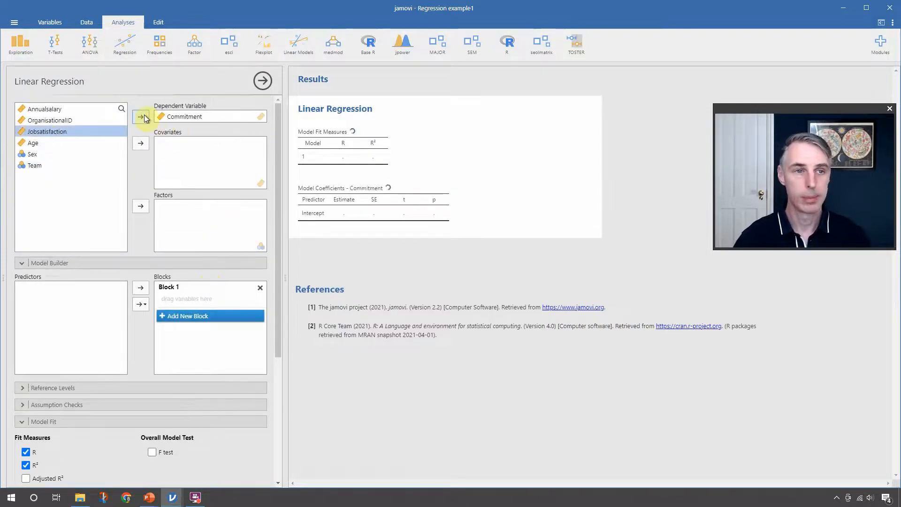
- Assign Annualsalary, OrganisationalID, Jobsatisfaction and Age as covariates and Sex as a factor
{"action": "left_click", "coordinate": [44, 109]}
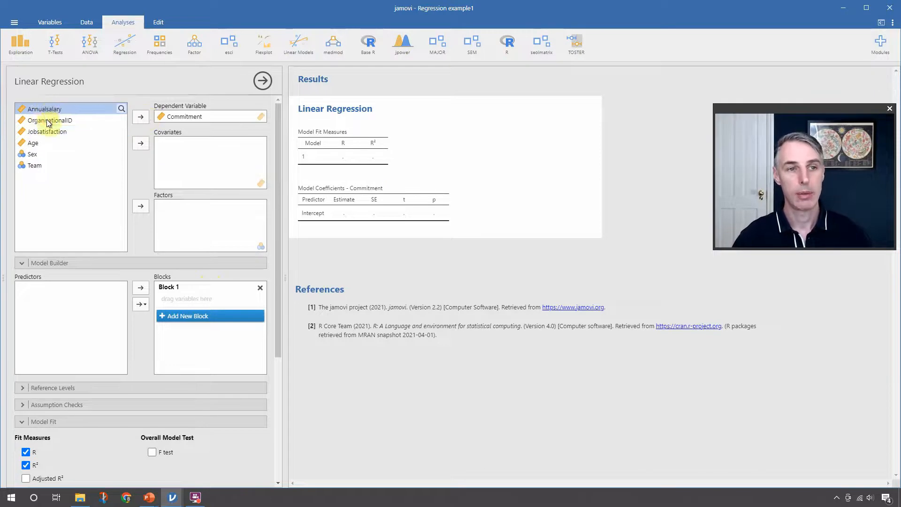
{"action": "left_click", "coordinate": [45, 120], "text": "shift"}
{"action": "left_click", "coordinate": [50, 133], "text": "shift"}
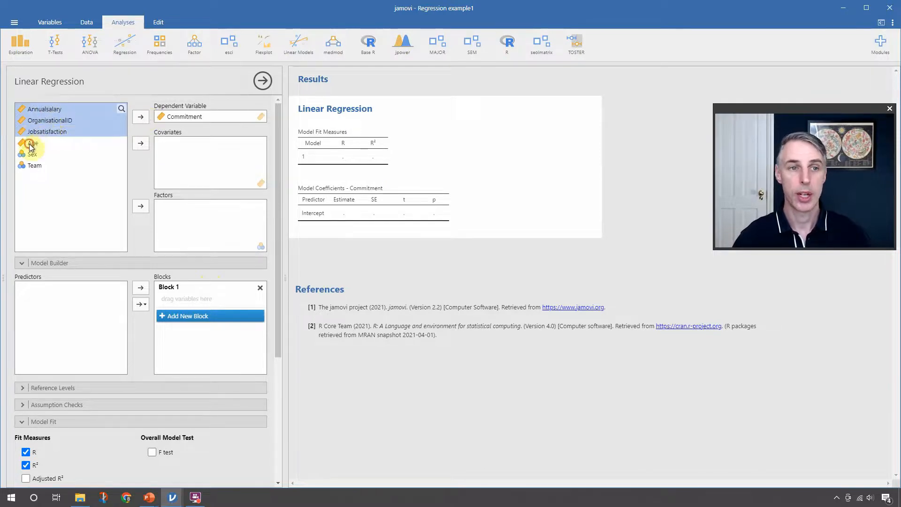
{"action": "left_click", "coordinate": [33, 145], "text": "shift"}
{"action": "left_click", "coordinate": [141, 143]}
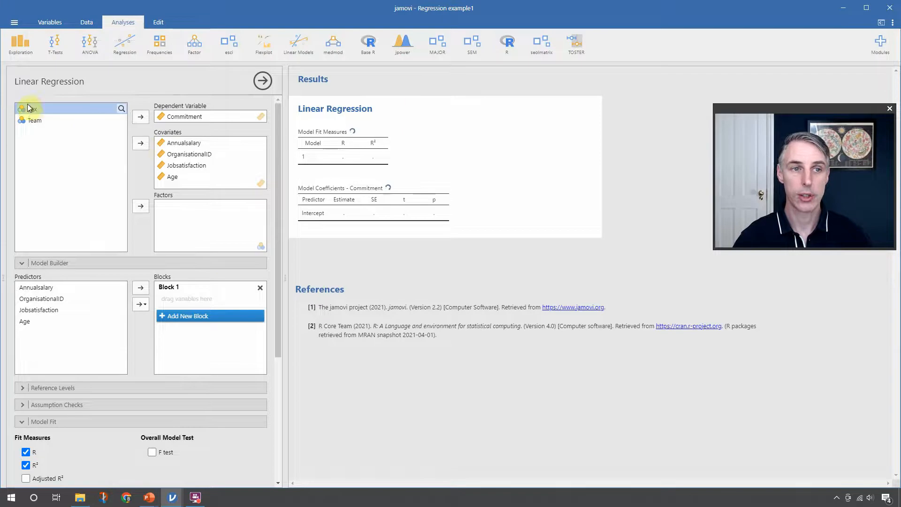
{"action": "left_click", "coordinate": [142, 206]}
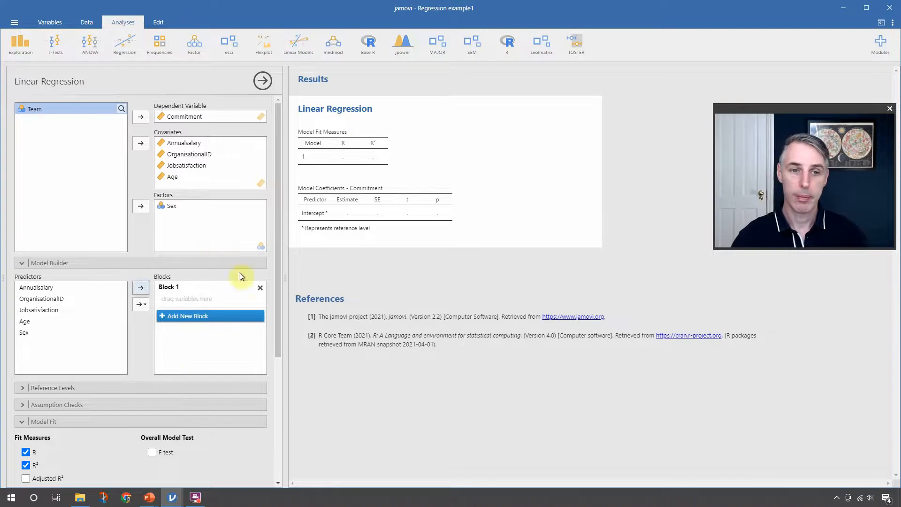
- Include adjusted R², the overall F test, 95% confidence intervals for the estimates and standardized estimates in the output
{"action": "scroll", "coordinate": [111, 291], "scroll_direction": "down", "scroll_amount": 5}
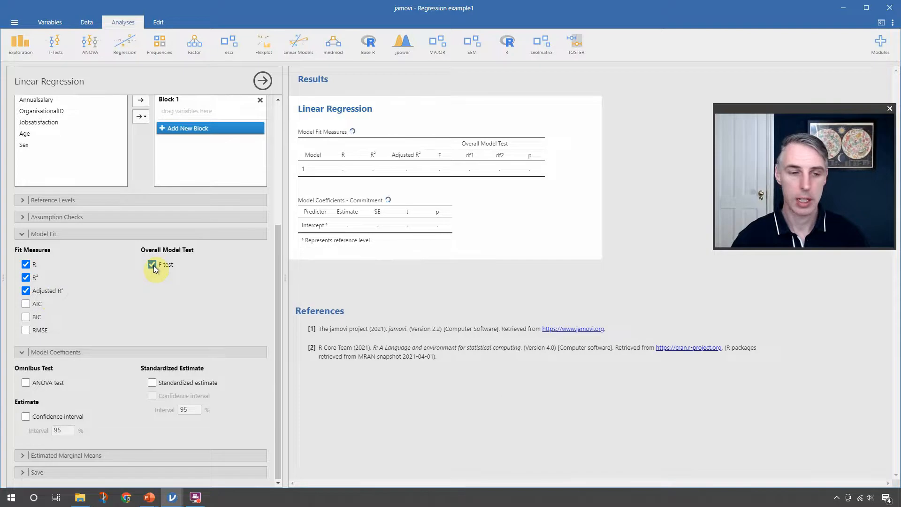
{"action": "left_click", "coordinate": [25, 418]}
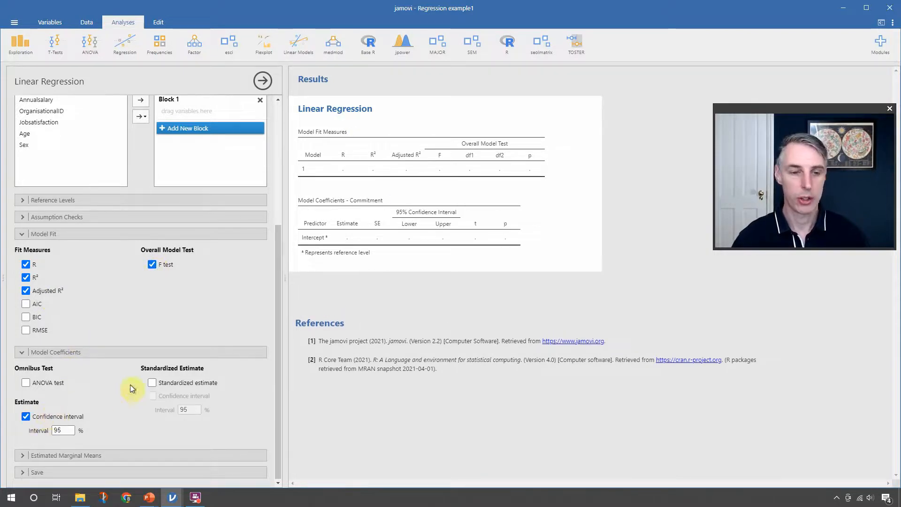
{"action": "left_click", "coordinate": [154, 382]}
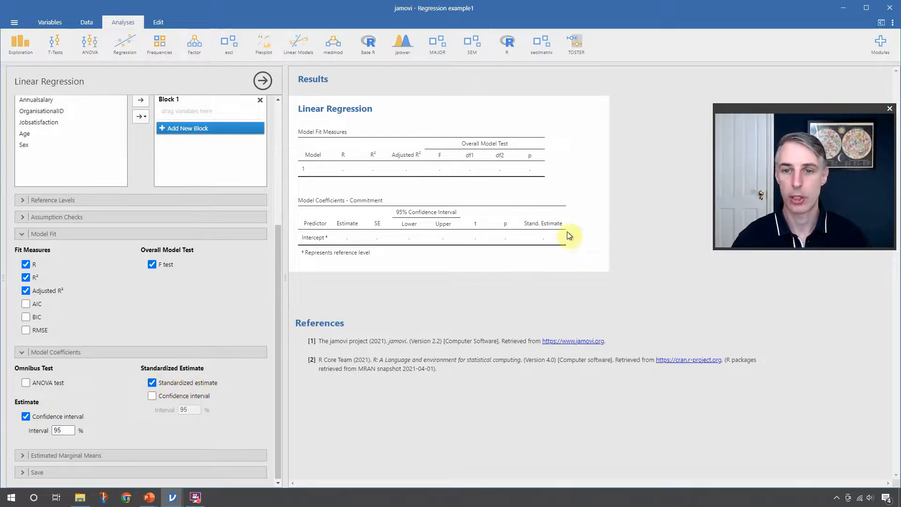
- Place OrganisationalID in Block 1 of the regression model and add a second block
{"action": "scroll", "coordinate": [235, 204], "scroll_direction": "up", "scroll_amount": 5}
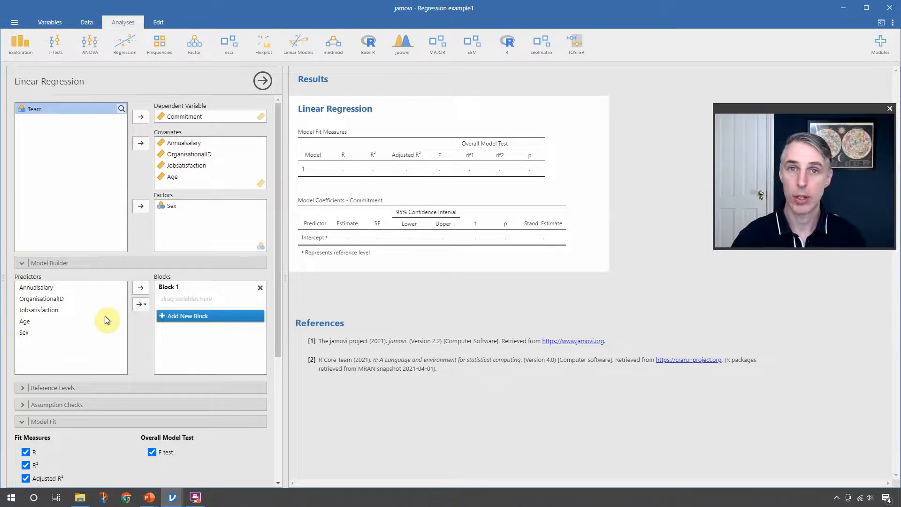
{"action": "left_click_drag", "start_coordinate": [47, 299], "coordinate": [186, 298]}
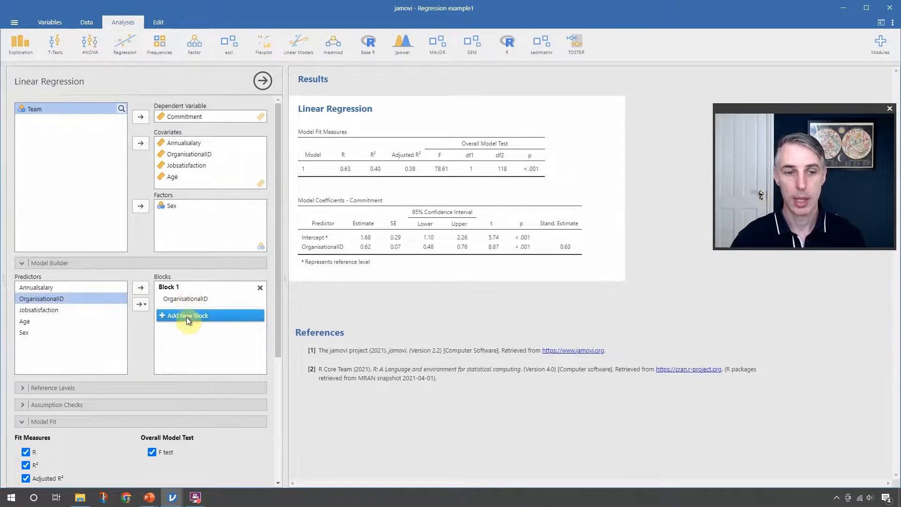
{"action": "left_click", "coordinate": [185, 316]}
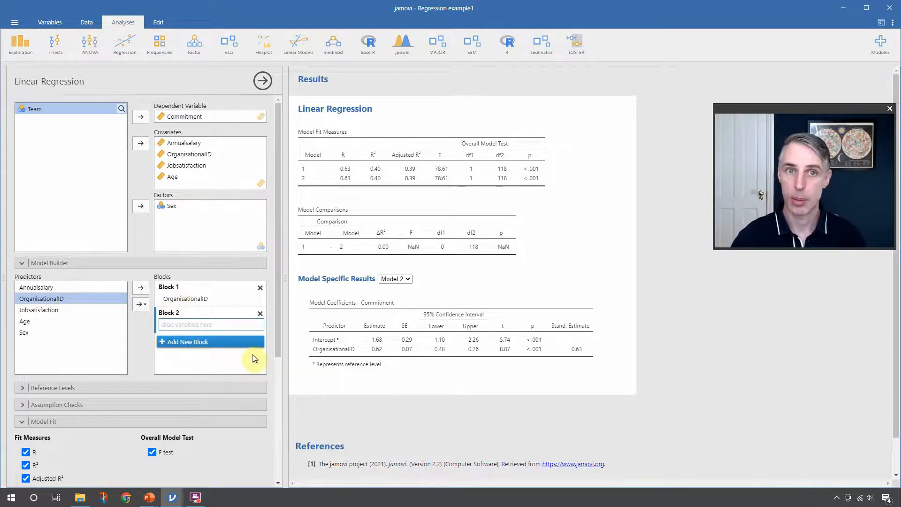
- Enter Jobsatisfaction, Age and Sex as main effects in Block 2
{"action": "left_click", "coordinate": [38, 311]}
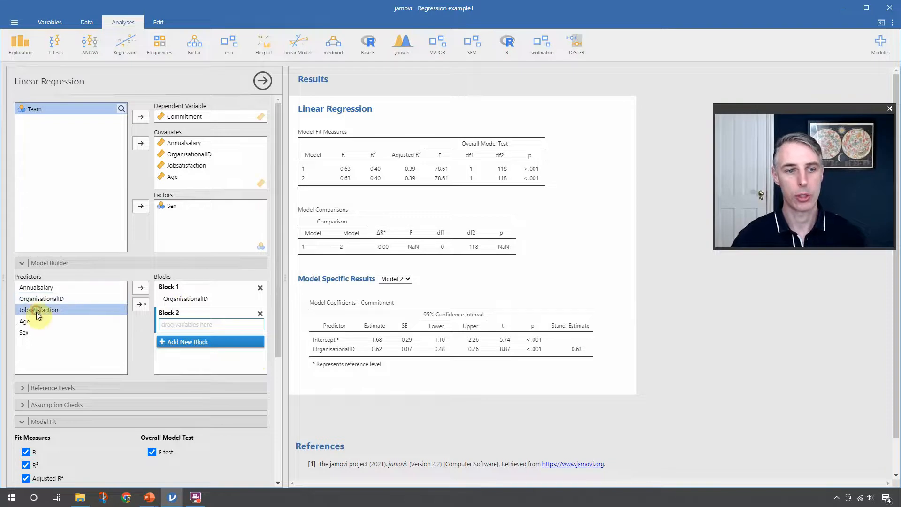
{"action": "left_click_drag", "start_coordinate": [36, 311], "coordinate": [25, 331]}
{"action": "left_click", "coordinate": [145, 304]}
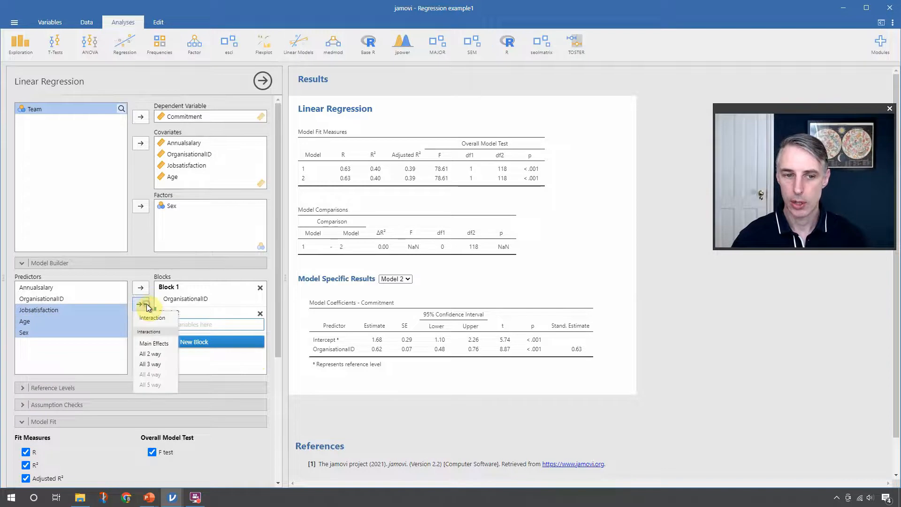
{"action": "left_click", "coordinate": [150, 344]}
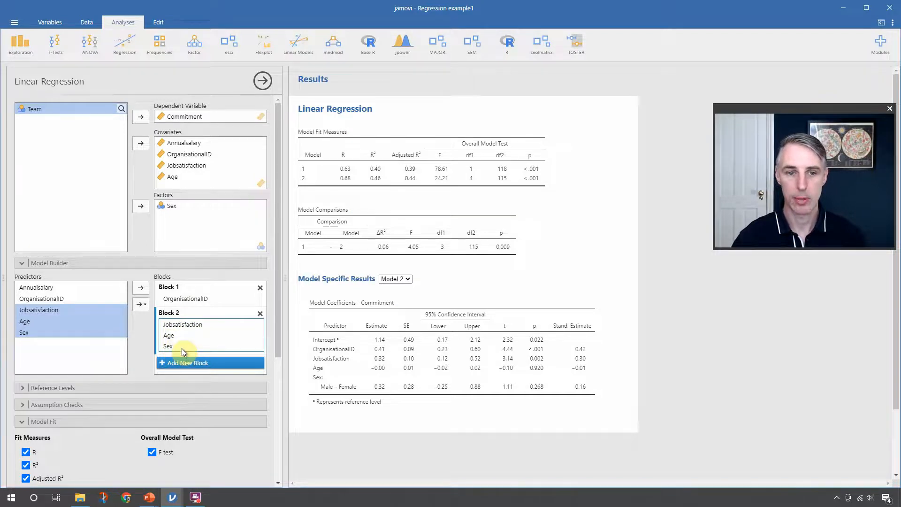
- Add a third block to the model containing Annualsalary
{"action": "left_click", "coordinate": [181, 362]}
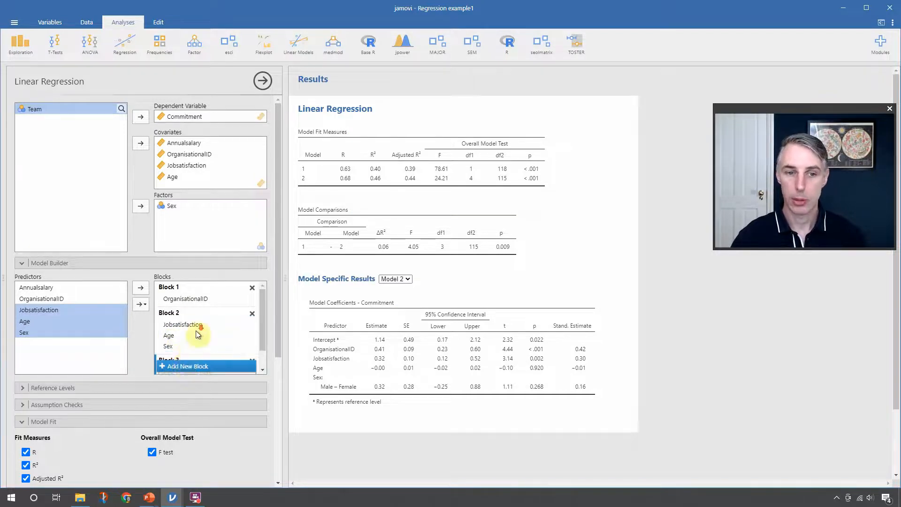
{"action": "left_click", "coordinate": [38, 289]}
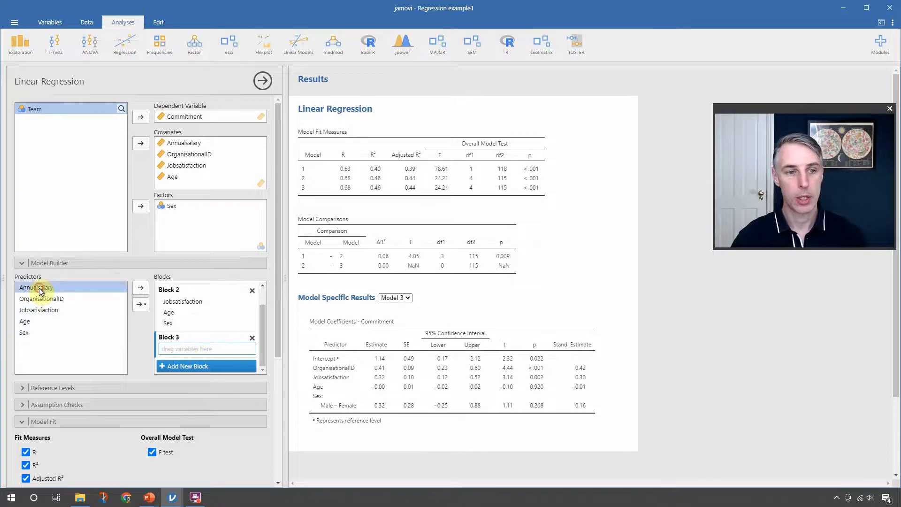
{"action": "left_click_drag", "start_coordinate": [49, 291], "coordinate": [190, 350]}
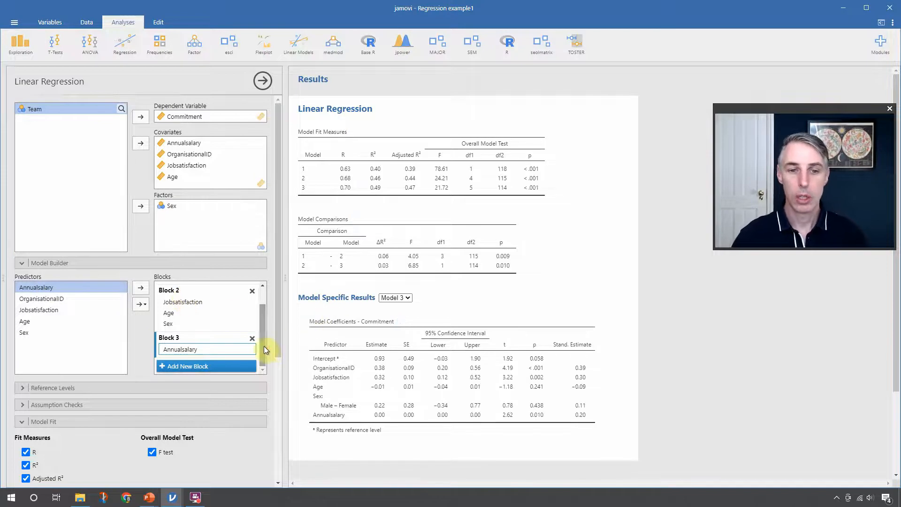
{"action": "scroll", "coordinate": [262, 343], "scroll_direction": "up", "scroll_amount": 2}
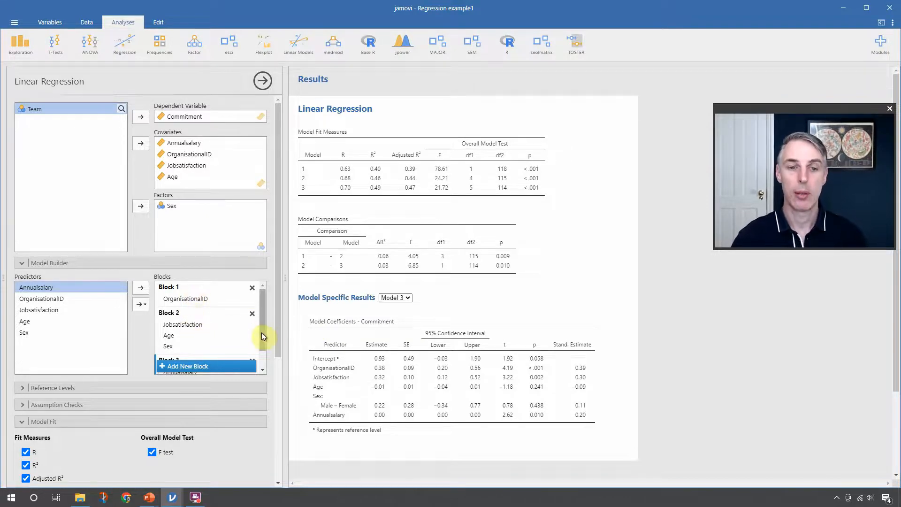
{"action": "left_click_drag", "start_coordinate": [260, 333], "coordinate": [261, 337]}
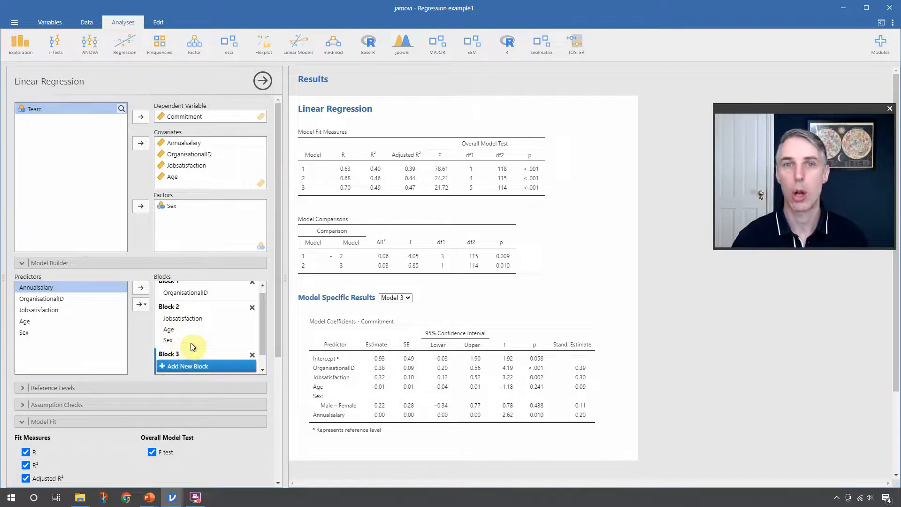
{"action": "scroll", "coordinate": [260, 337], "scroll_direction": "up", "scroll_amount": 2}
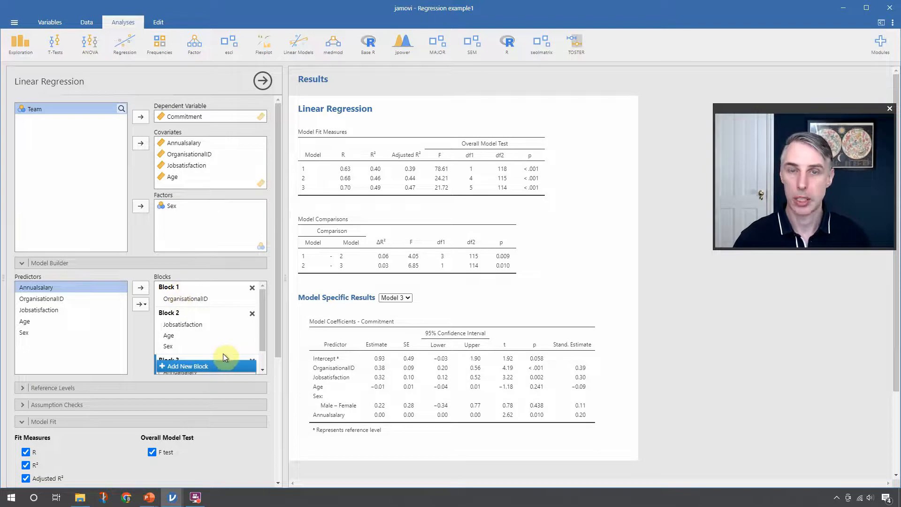
{"action": "mouse_move", "coordinate": [264, 322]}
{"action": "left_mouse_down"}
{"action": "mouse_move", "coordinate": [263, 331]}
{"action": "mouse_move", "coordinate": [262, 317]}
{"action": "left_mouse_up"}
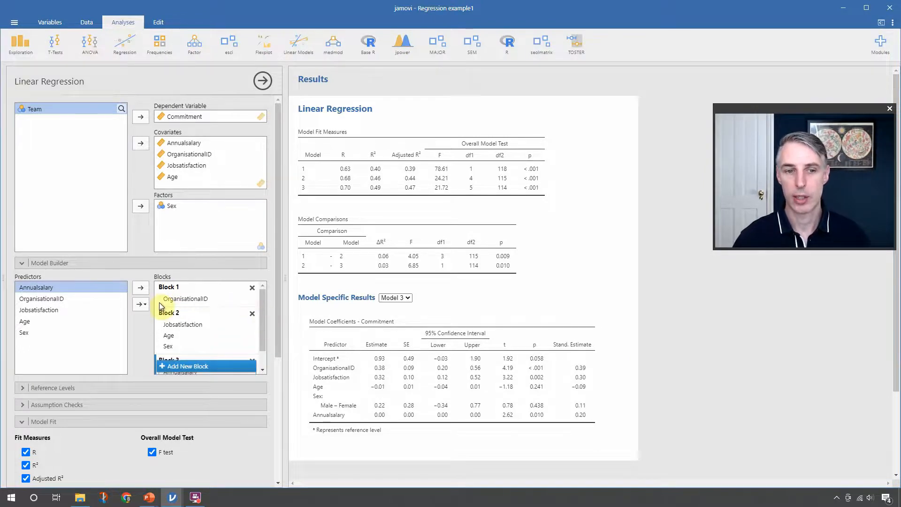
{"action": "scroll", "coordinate": [260, 322], "scroll_direction": "down", "scroll_amount": 2}
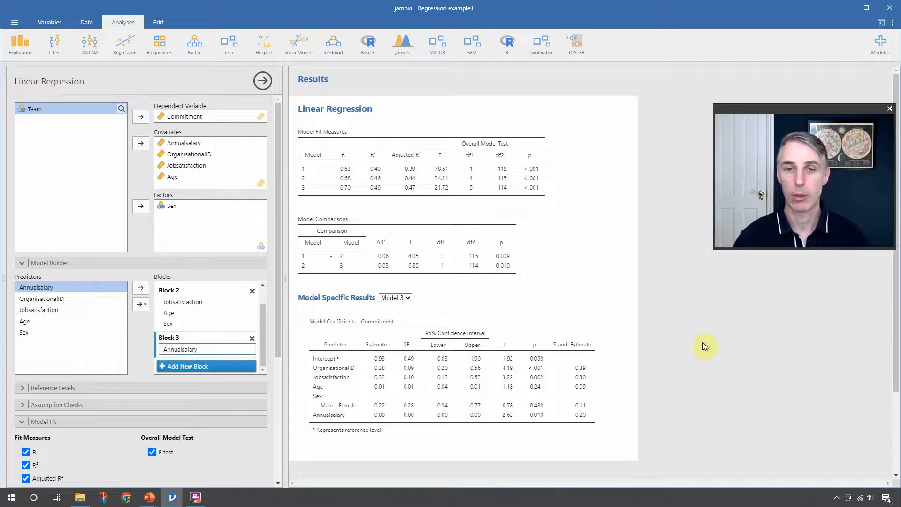
- Examine the model-specific coefficients for Model 3, Model 2 and Model 1 in turn
{"action": "scroll", "coordinate": [702, 342], "scroll_direction": "down", "scroll_amount": 3}
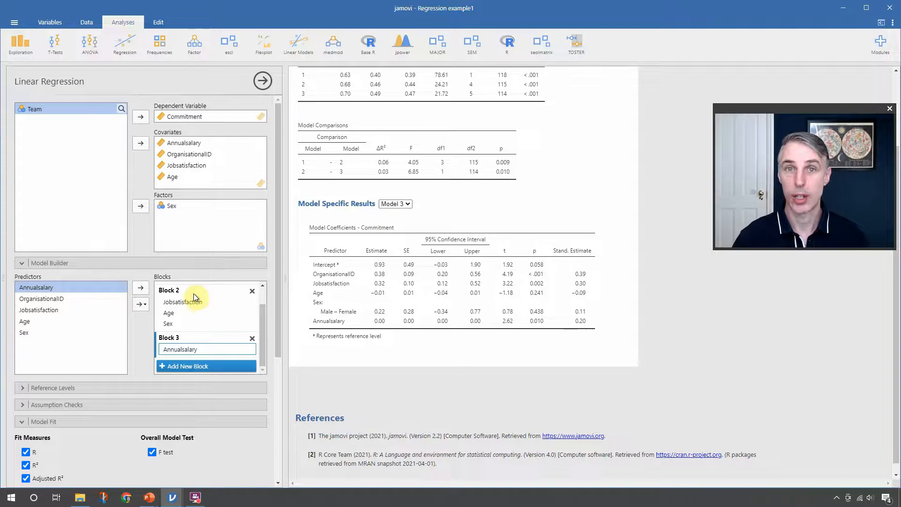
{"action": "left_click", "coordinate": [407, 204]}
{"action": "left_click", "coordinate": [400, 224]}
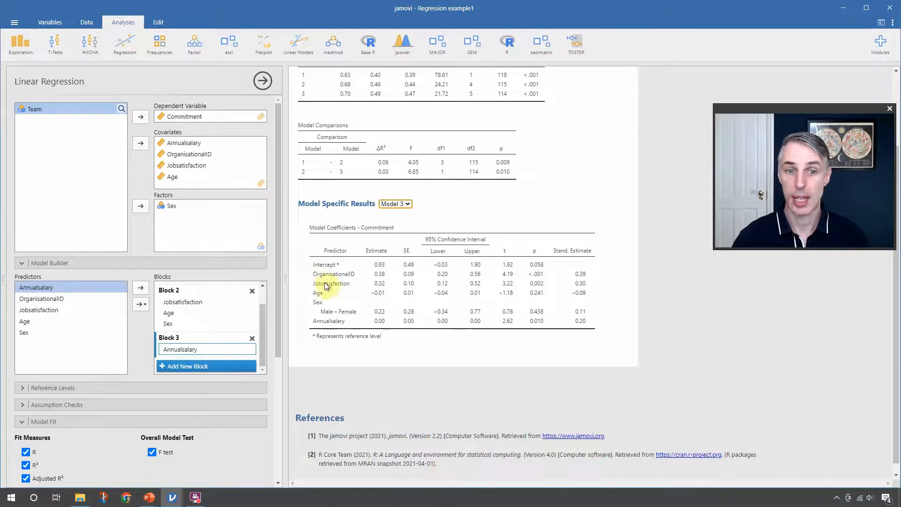
{"action": "left_click", "coordinate": [403, 204]}
{"action": "left_click", "coordinate": [403, 219]}
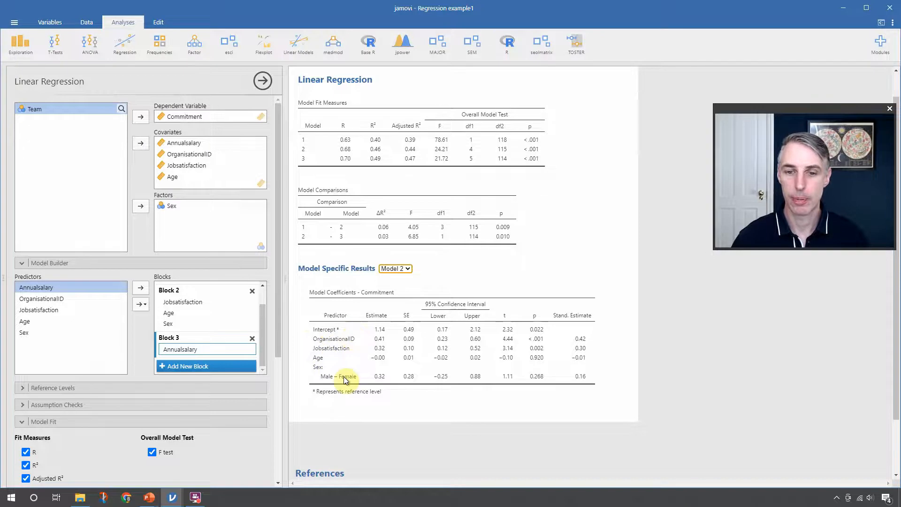
{"action": "left_click", "coordinate": [407, 269]}
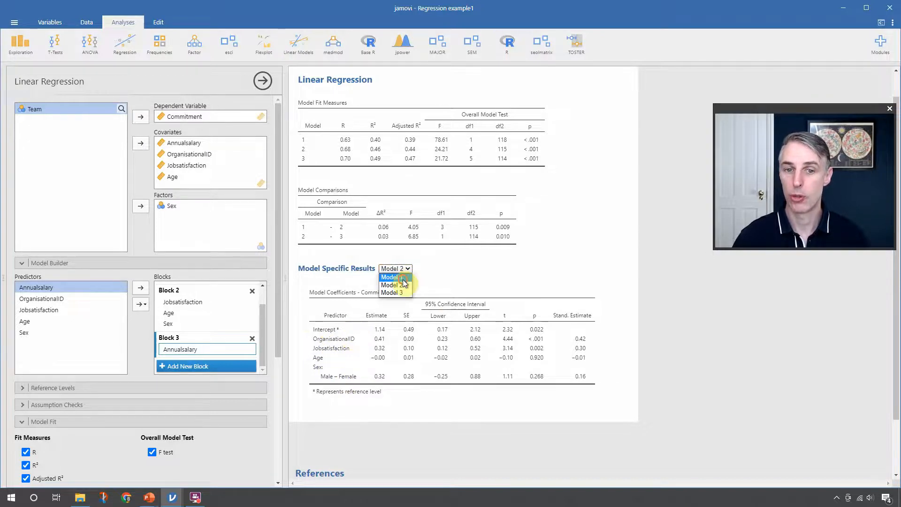
{"action": "left_click", "coordinate": [403, 278]}
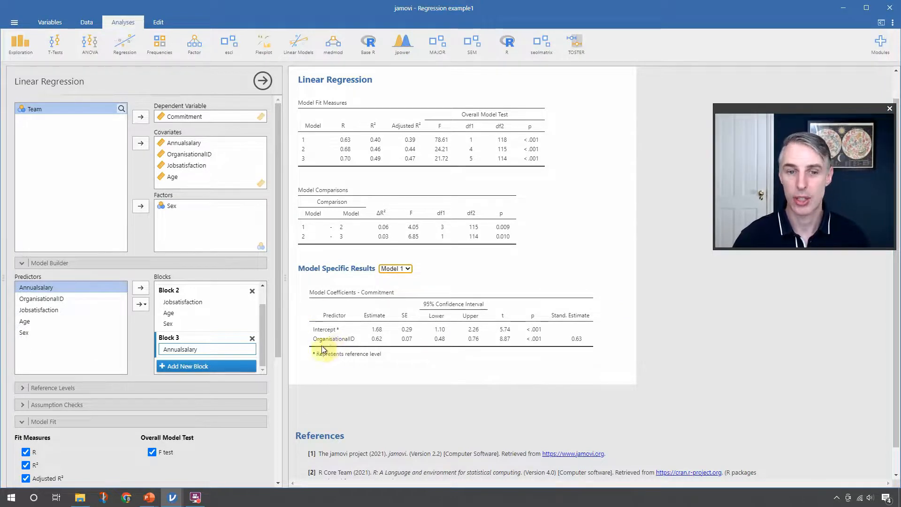
- Bring the model-specific results back to Model 3 by way of Model 2 to compare their coefficients
{"action": "left_click", "coordinate": [409, 271]}
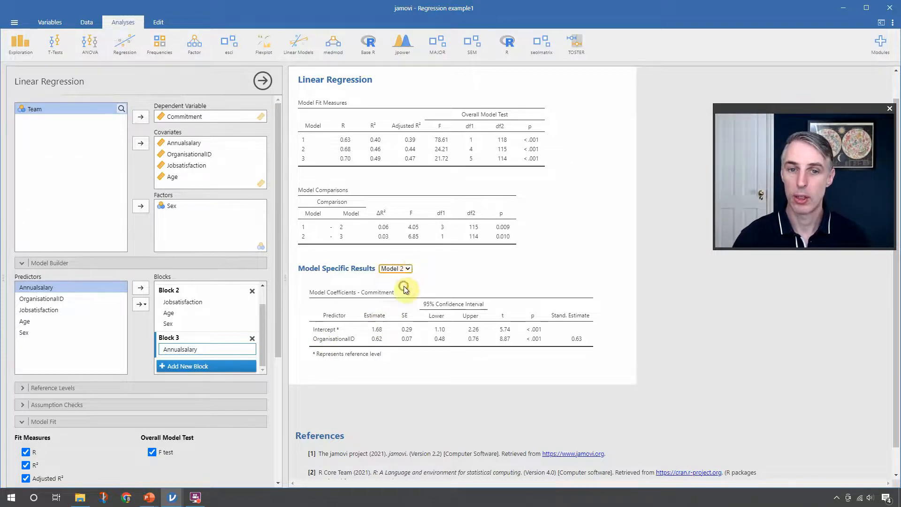
{"action": "left_click", "coordinate": [405, 286]}
{"action": "left_click", "coordinate": [409, 268]}
{"action": "left_click", "coordinate": [402, 292]}
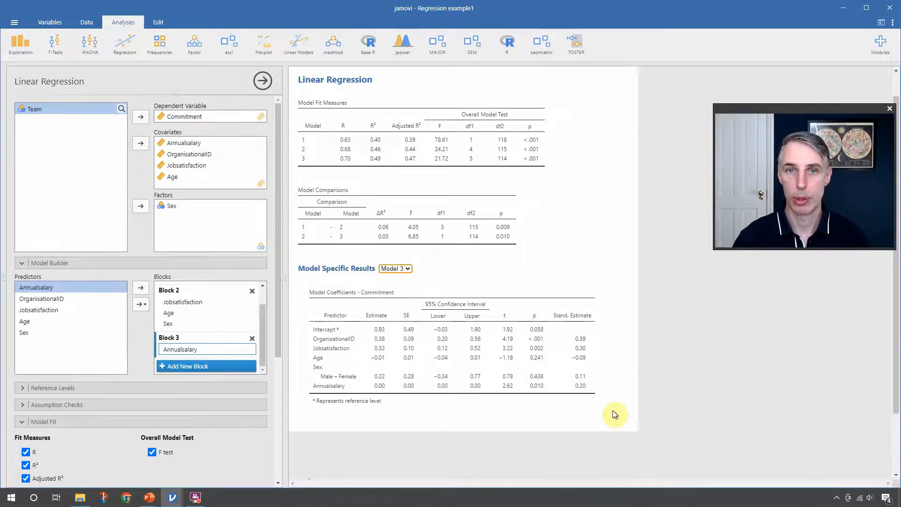
- Switch to the running PowerPoint slide show and display the slide on crucial features of multiple regression output
{"action": "left_click", "coordinate": [151, 499]}
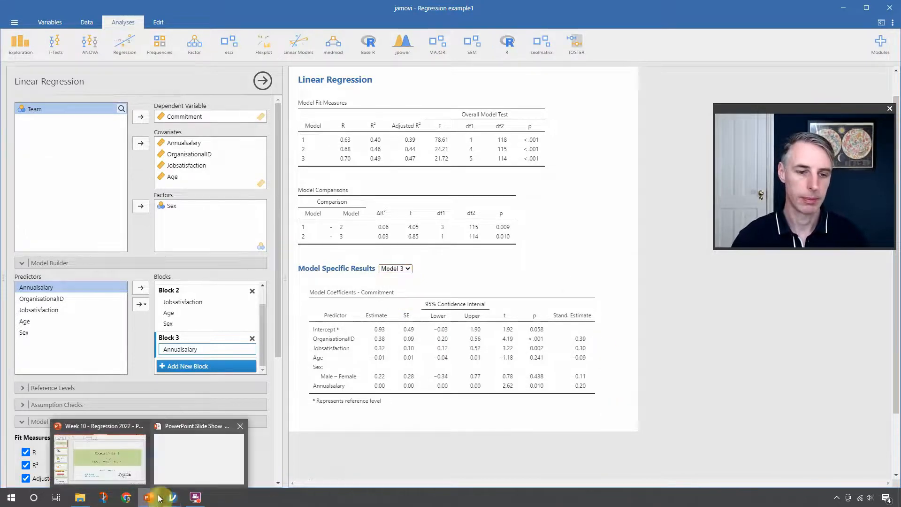
{"action": "left_click", "coordinate": [181, 470]}
{"action": "left_click", "coordinate": [631, 344]}
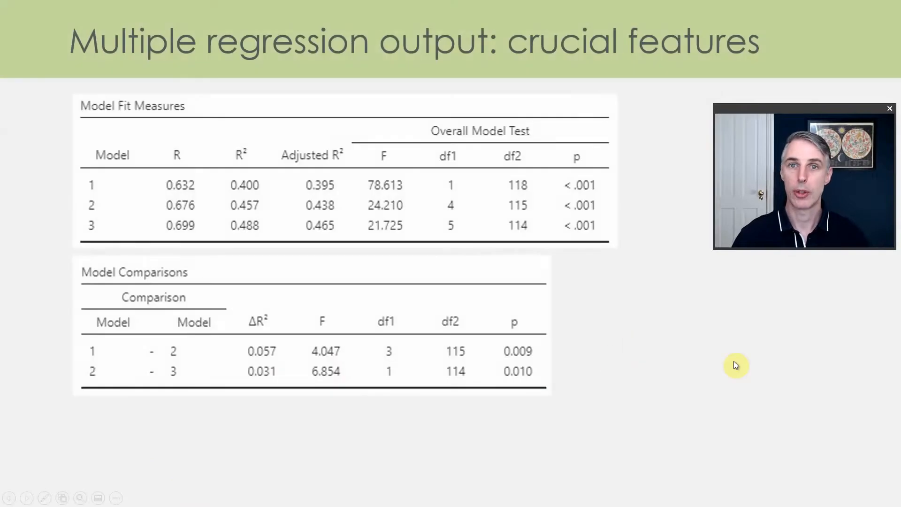